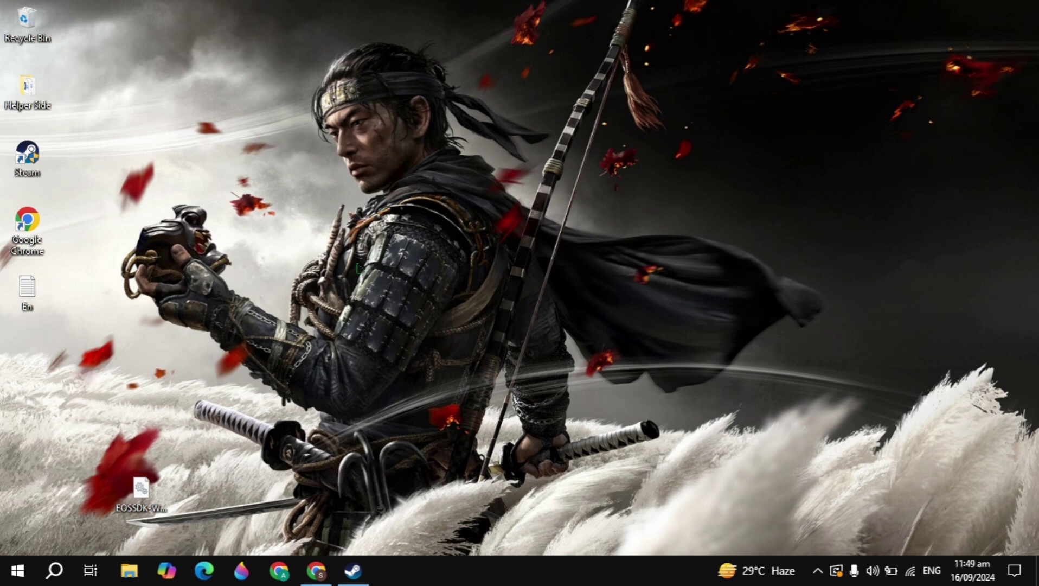
Step: Launch Task Manager from the taskbar and scroll through the running apps and background processes
{"action": "right_click", "coordinate": [412, 571]}
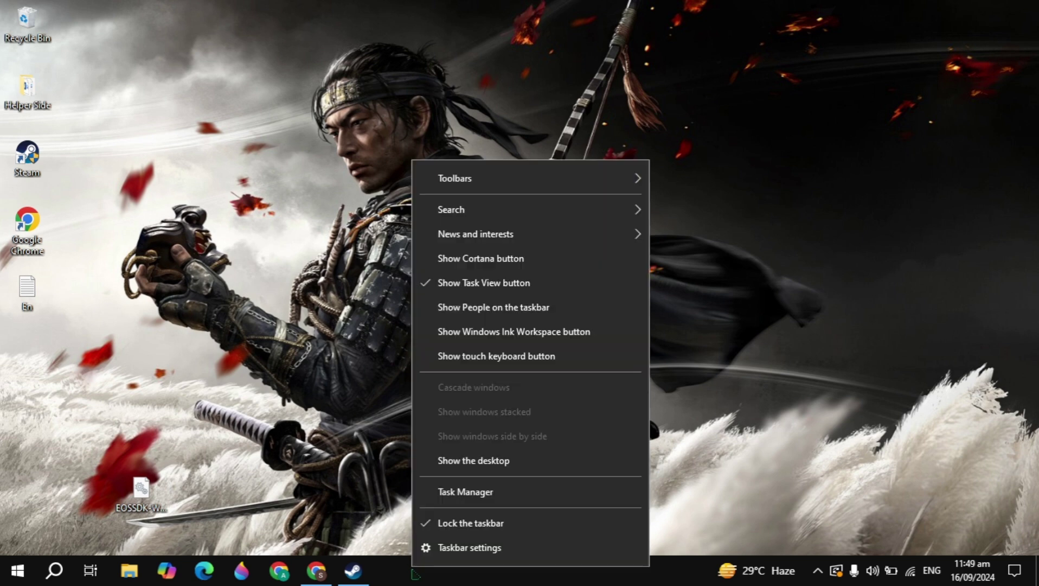
{"action": "left_click", "coordinate": [511, 497]}
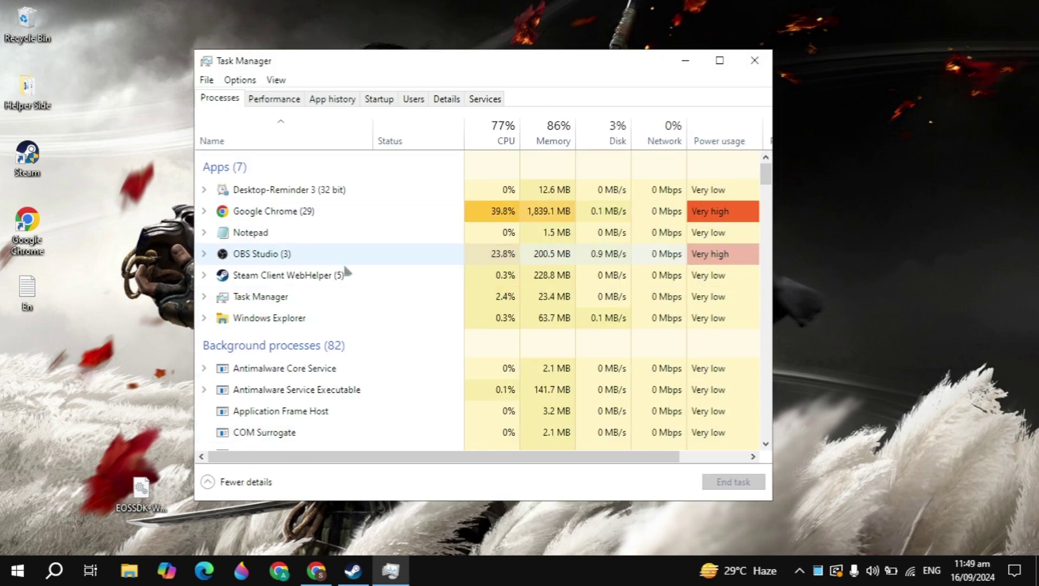
{"action": "scroll", "coordinate": [330, 381], "scroll_direction": "down", "scroll_amount": 4}
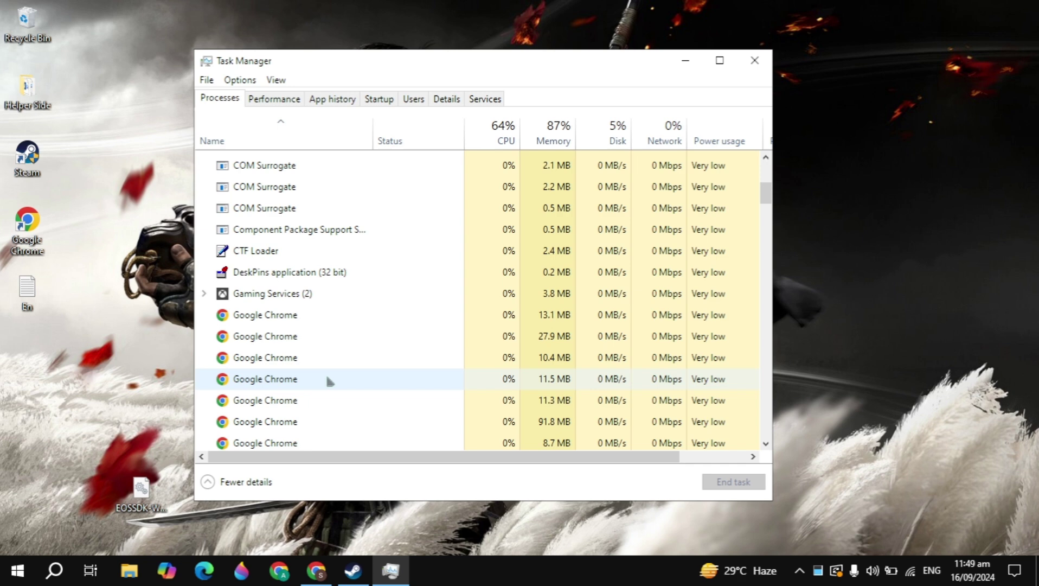
{"action": "scroll", "coordinate": [328, 378], "scroll_direction": "down", "scroll_amount": 1}
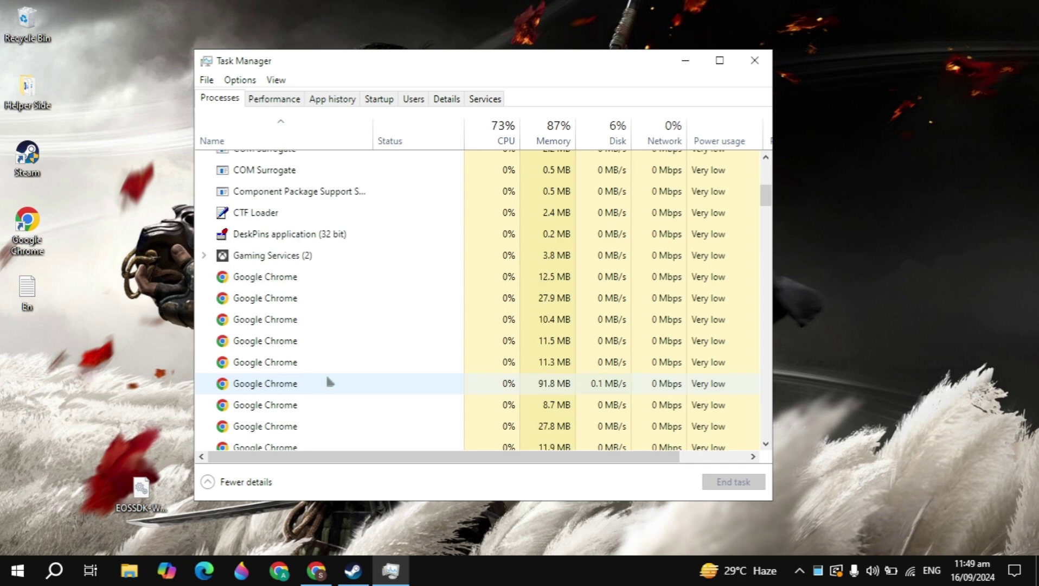
{"action": "scroll", "coordinate": [328, 381], "scroll_direction": "up", "scroll_amount": 6}
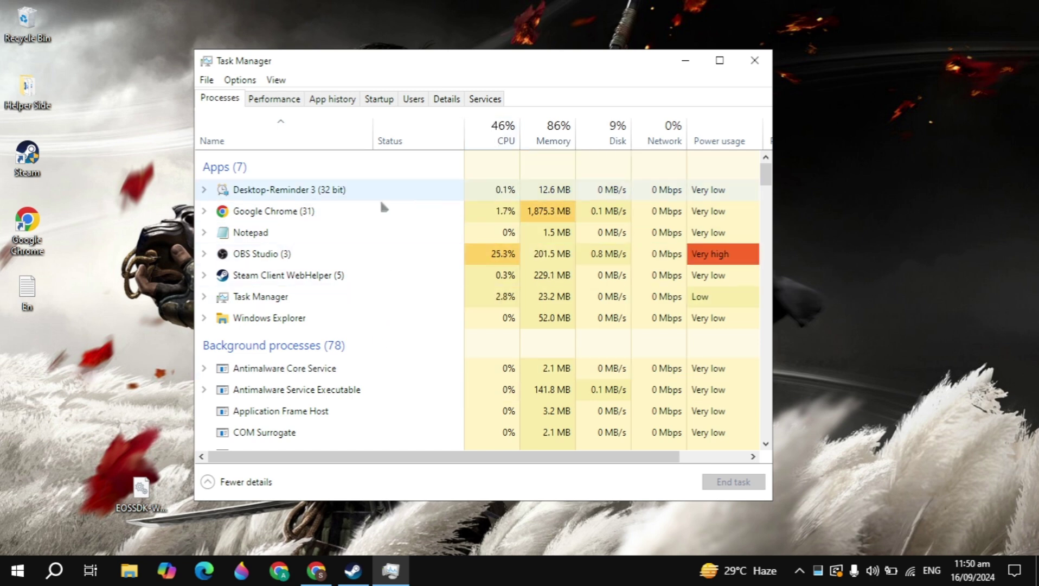
Step: Inspect per-process usage on the Details tab, including steamwebhelper.exe and System, then show the startup apps
{"action": "left_click", "coordinate": [442, 100]}
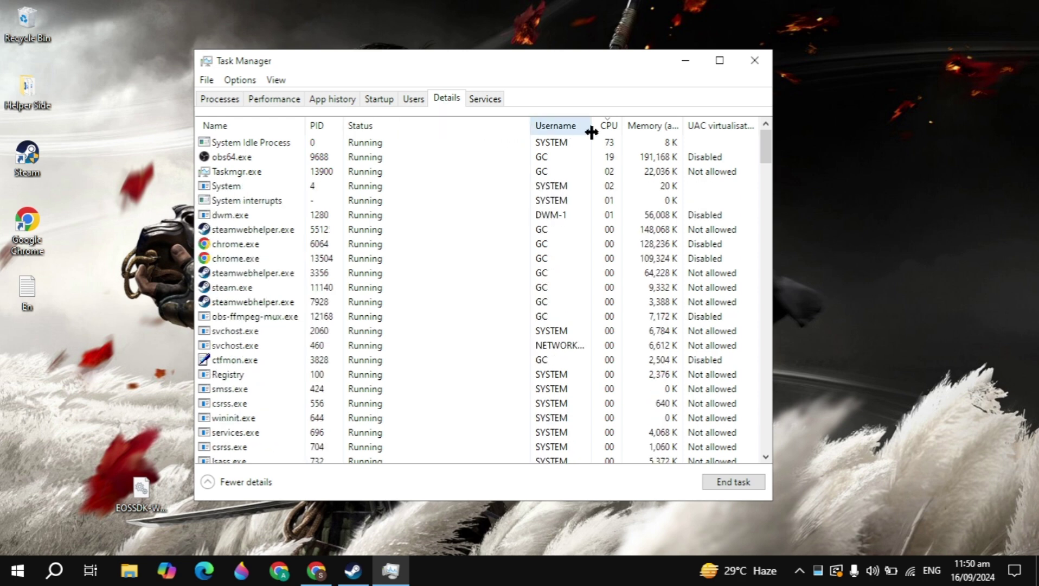
{"action": "scroll", "coordinate": [608, 134], "scroll_direction": "down", "scroll_amount": 4}
{"action": "scroll", "coordinate": [608, 134], "scroll_direction": "up", "scroll_amount": 4}
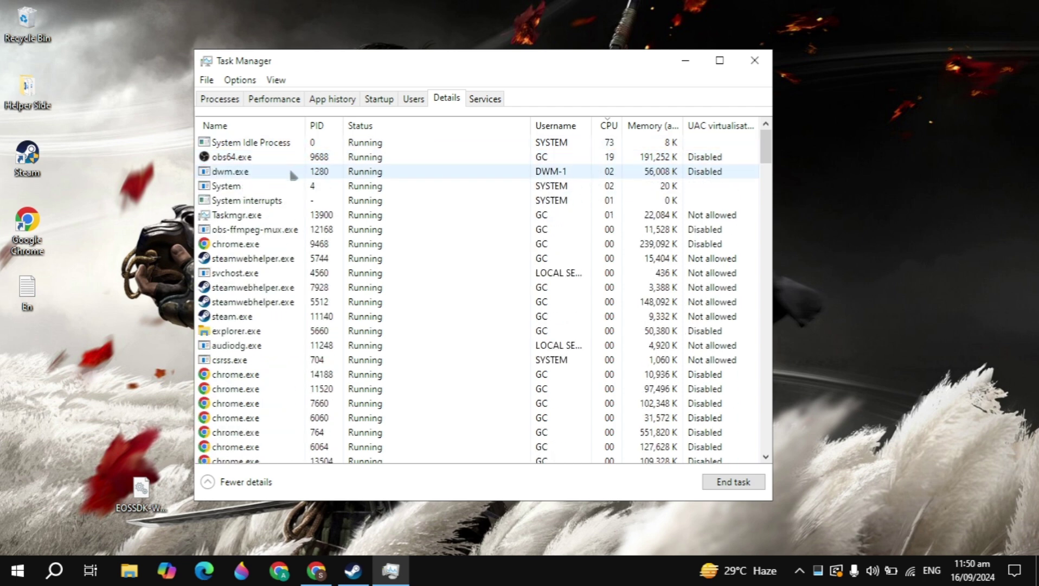
{"action": "left_click", "coordinate": [312, 217]}
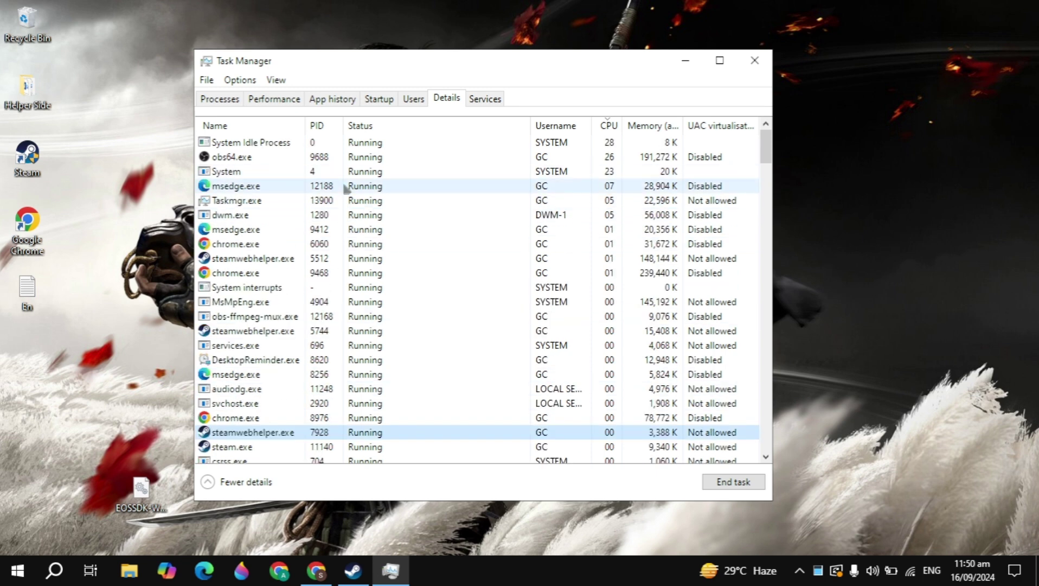
{"action": "right_click", "coordinate": [319, 188]}
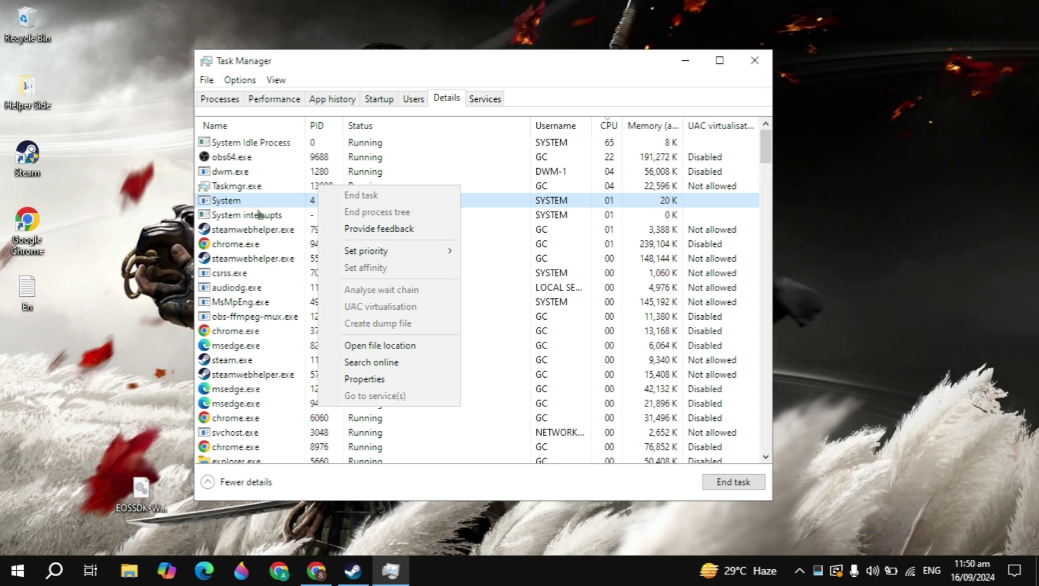
{"action": "left_click", "coordinate": [259, 213]}
Step: Review the startup apps and Desktop-Reminder 3's options, then close Task Manager
{"action": "left_click", "coordinate": [380, 100]}
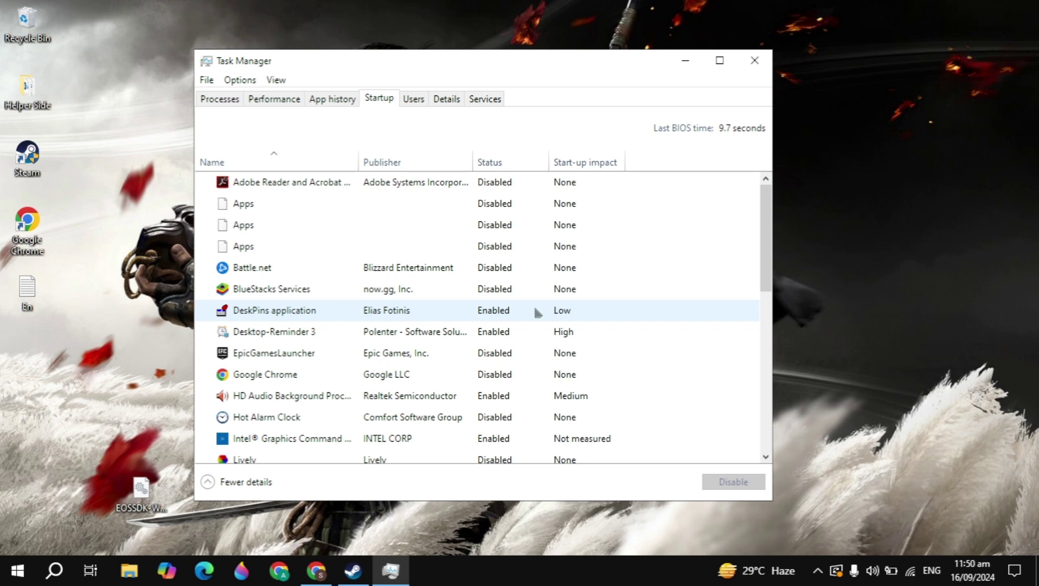
{"action": "right_click", "coordinate": [509, 336]}
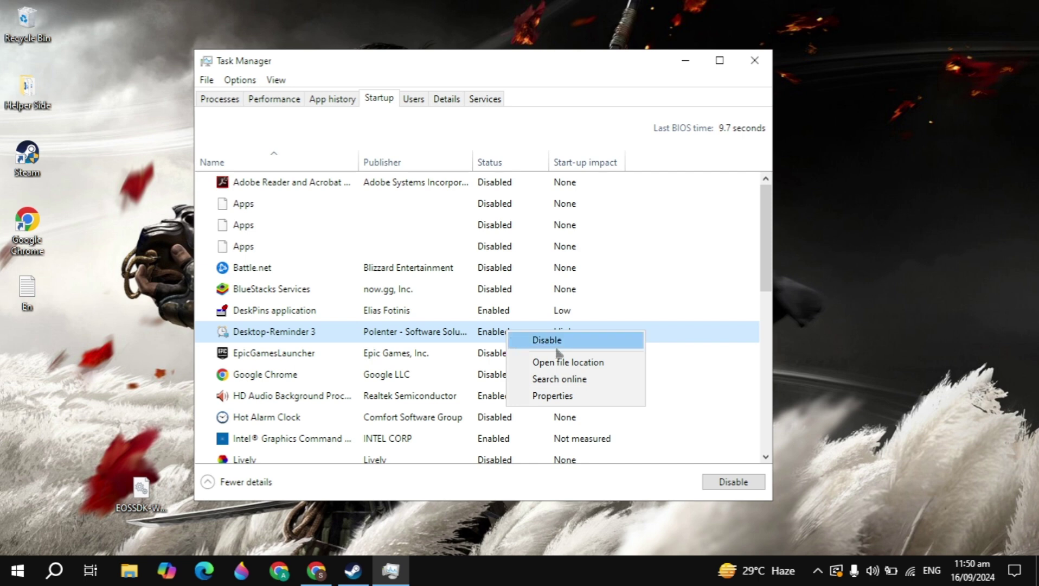
{"action": "left_click", "coordinate": [492, 340]}
{"action": "scroll", "coordinate": [492, 340], "scroll_direction": "down", "scroll_amount": 8}
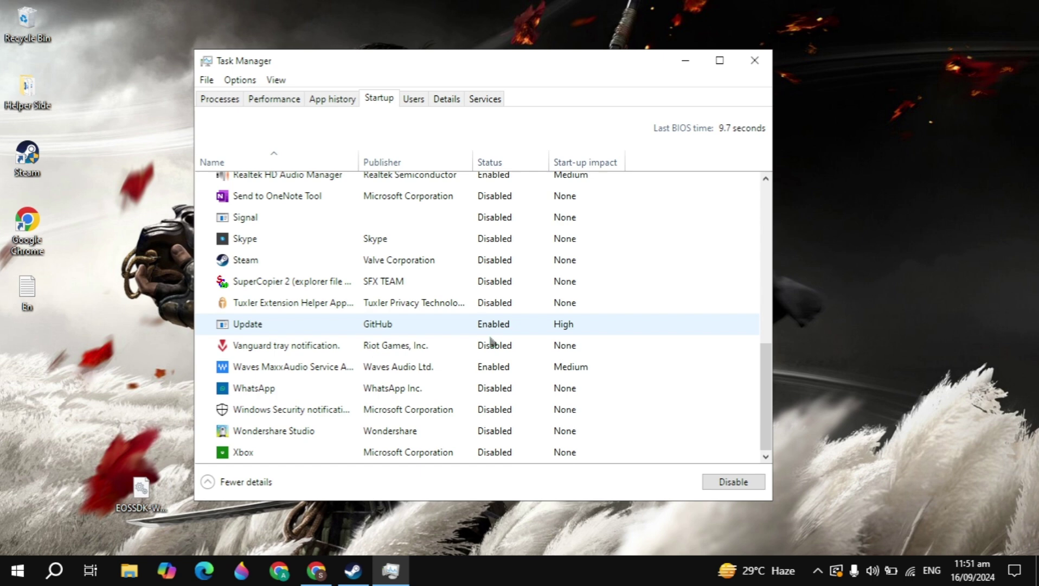
{"action": "left_click", "coordinate": [753, 60]}
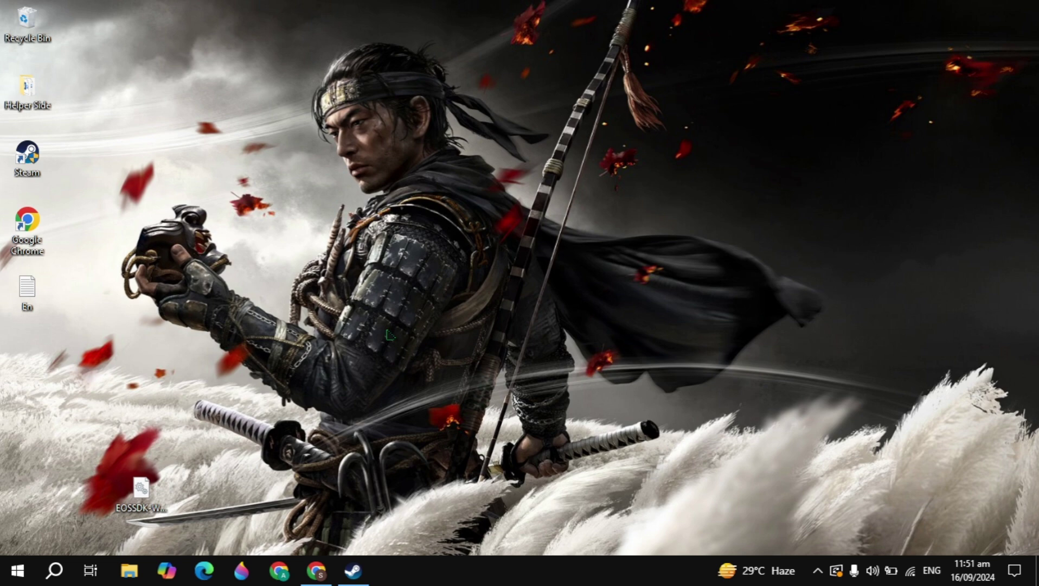
Step: Search Windows for 'edit po' to find the Edit power plan setting
{"action": "left_click", "coordinate": [54, 570]}
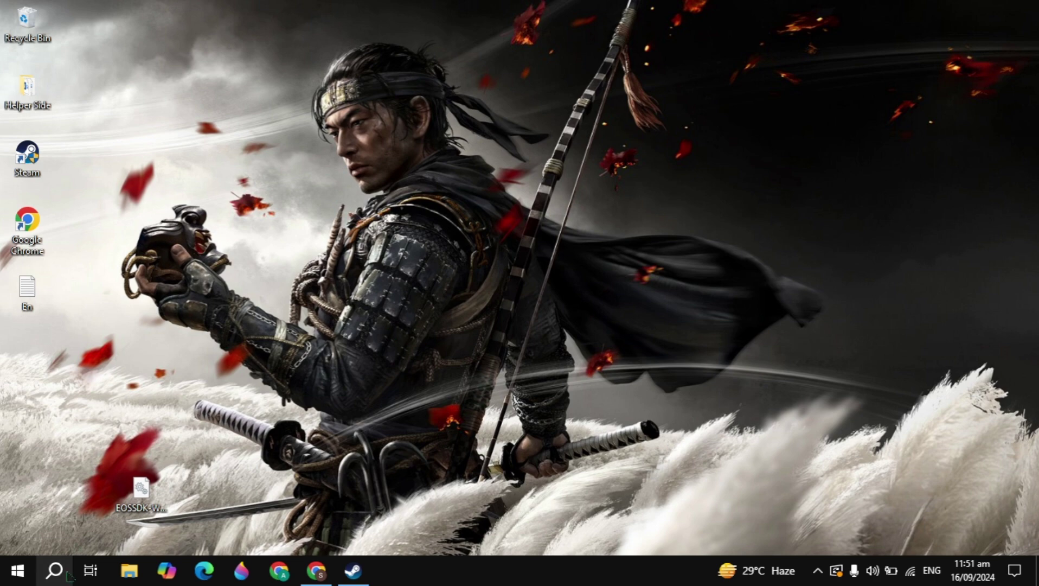
{"action": "type", "text": "ed"}
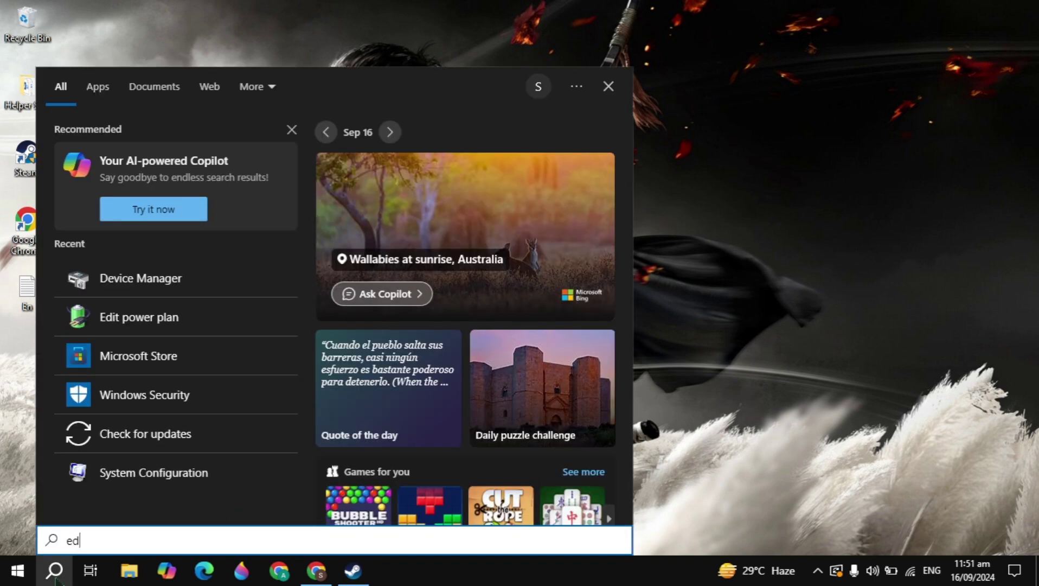
{"action": "type", "text": "it po"}
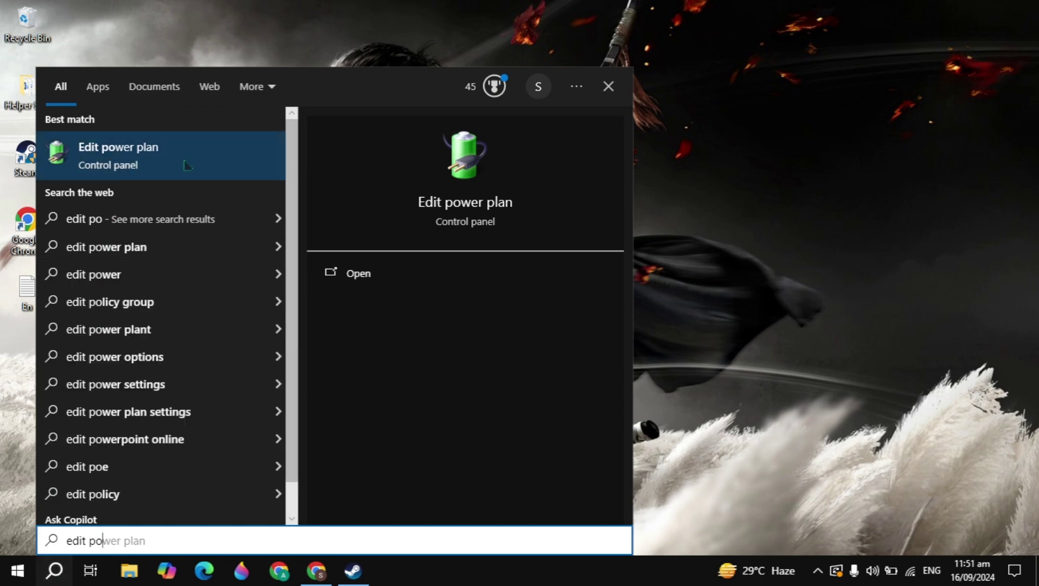
Step: Open Power Options, start a High performance-based custom plan, then cancel back to the plan list
{"action": "left_click", "coordinate": [139, 163]}
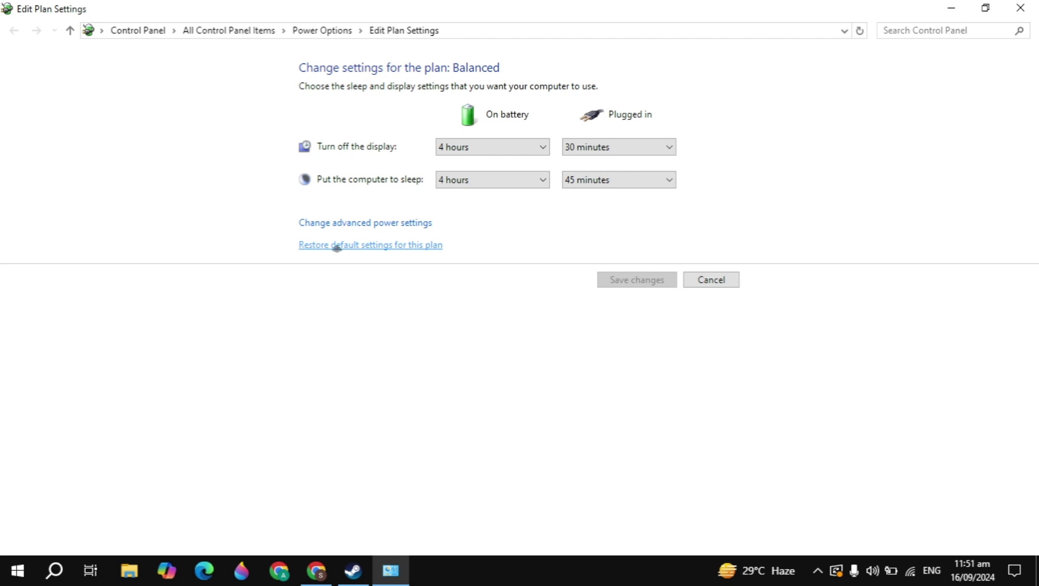
{"action": "left_click", "coordinate": [320, 34]}
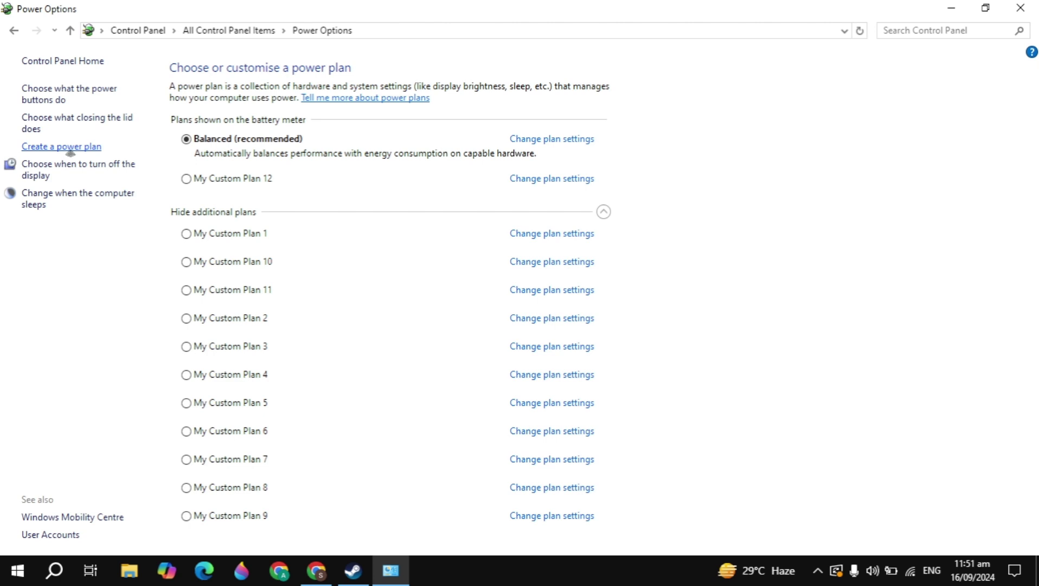
{"action": "left_click", "coordinate": [69, 149]}
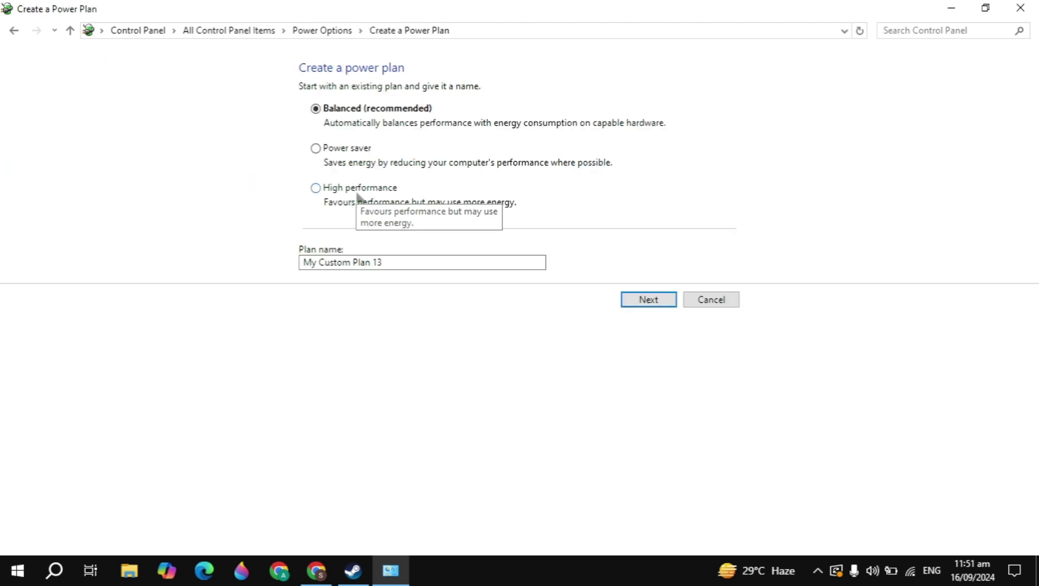
{"action": "left_click", "coordinate": [358, 194]}
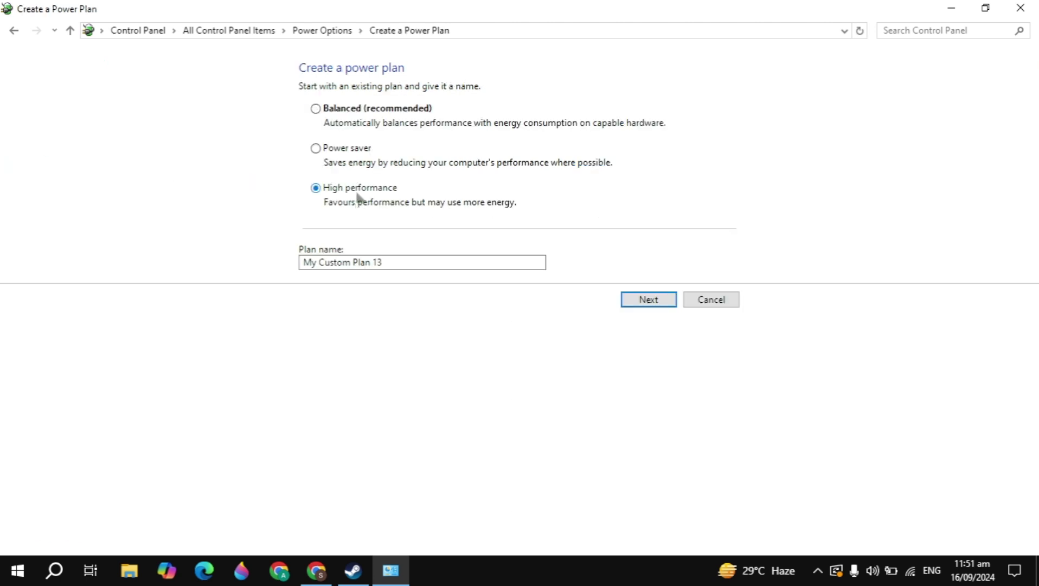
{"action": "left_click", "coordinate": [654, 307]}
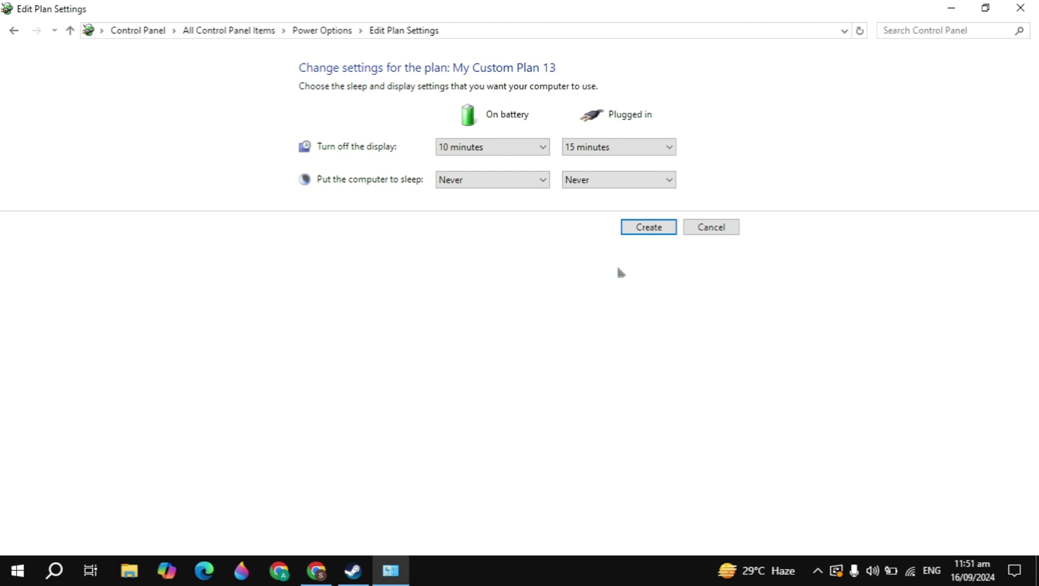
{"action": "left_click", "coordinate": [696, 237]}
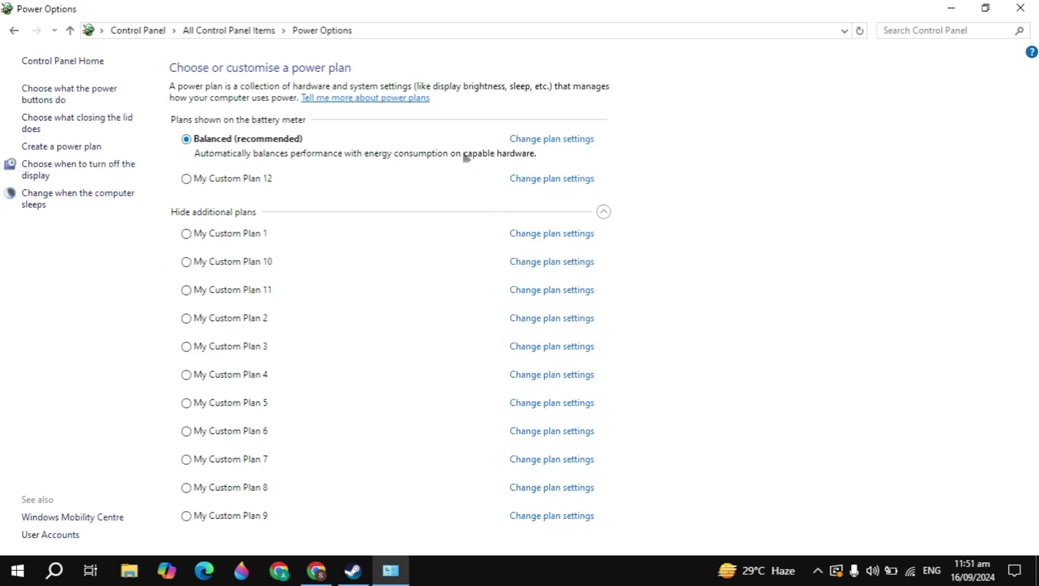
Step: Set PCI Express Link State Power Management to Off in the Balanced plan's advanced settings
{"action": "left_click", "coordinate": [530, 142]}
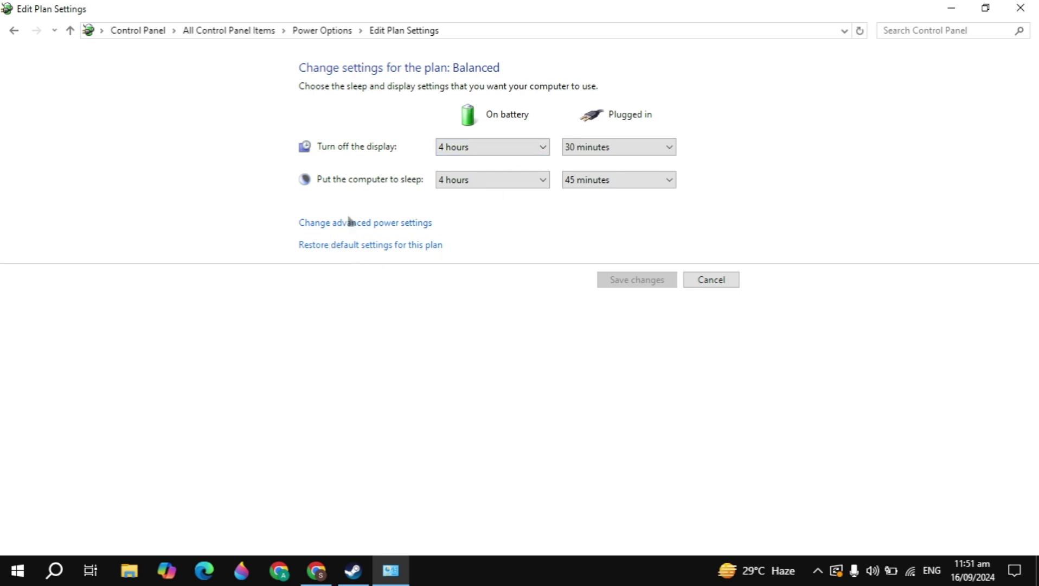
{"action": "left_click", "coordinate": [389, 224]}
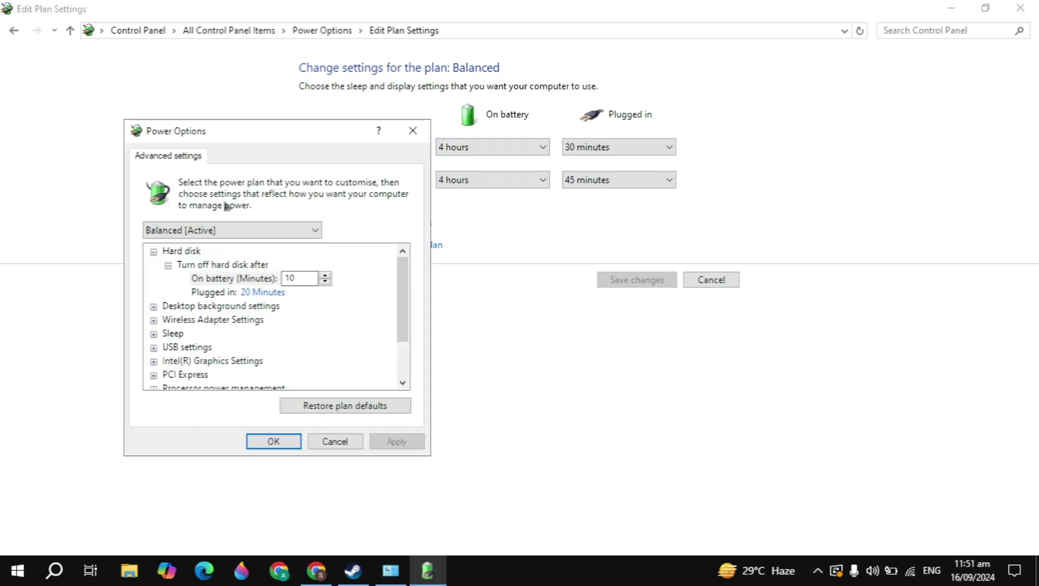
{"action": "left_click_drag", "start_coordinate": [291, 129], "coordinate": [492, 91]}
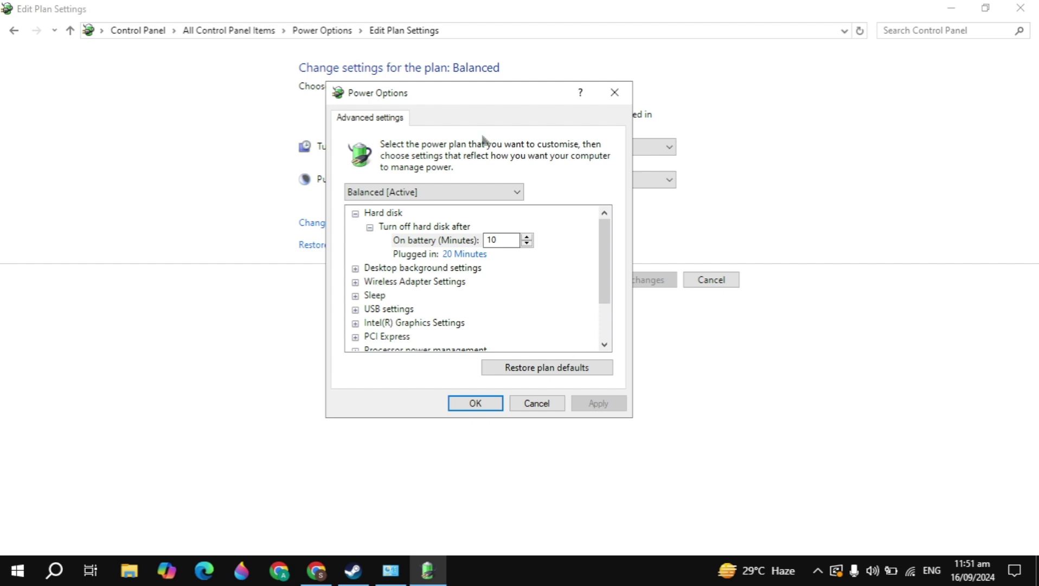
{"action": "scroll", "coordinate": [449, 262], "scroll_direction": "down", "scroll_amount": 2}
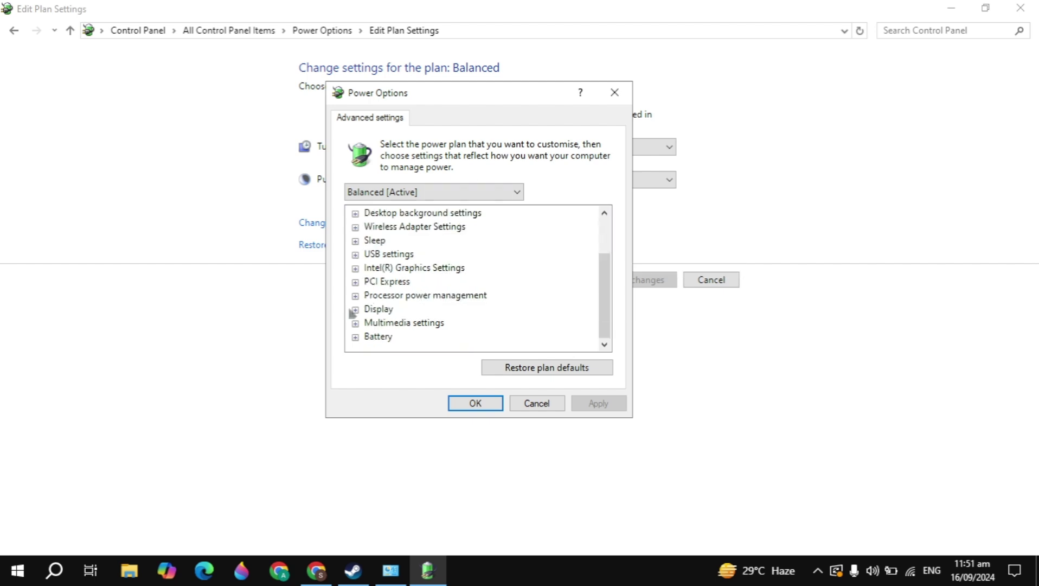
{"action": "left_click", "coordinate": [375, 287]}
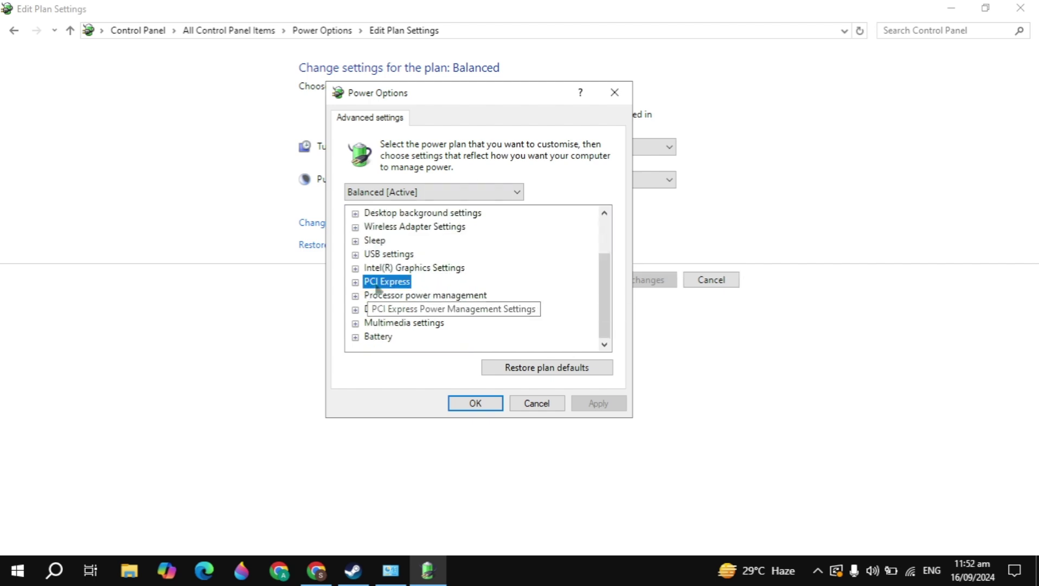
{"action": "double_click", "coordinate": [377, 288]}
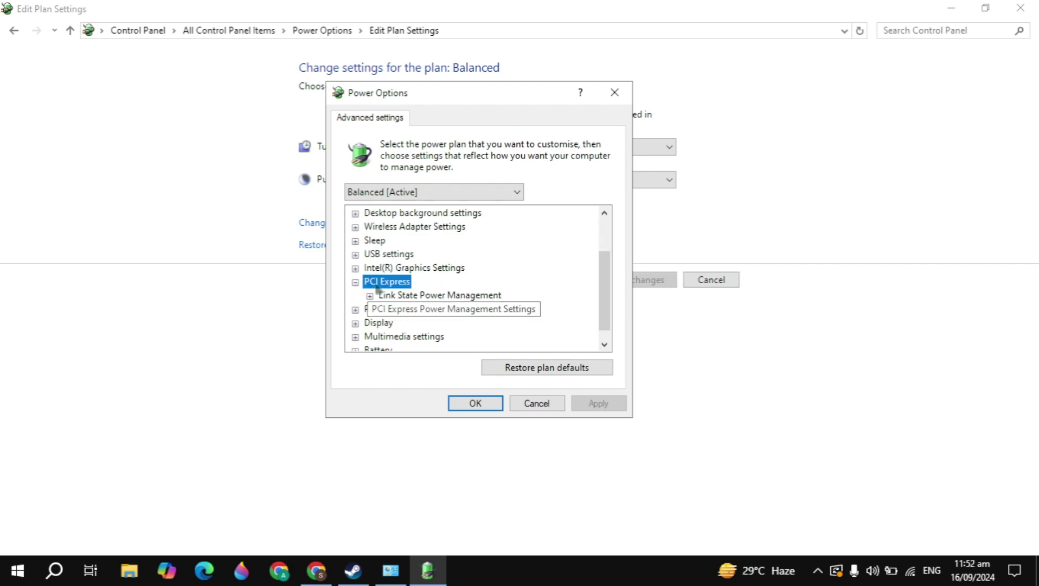
{"action": "left_click", "coordinate": [426, 296]}
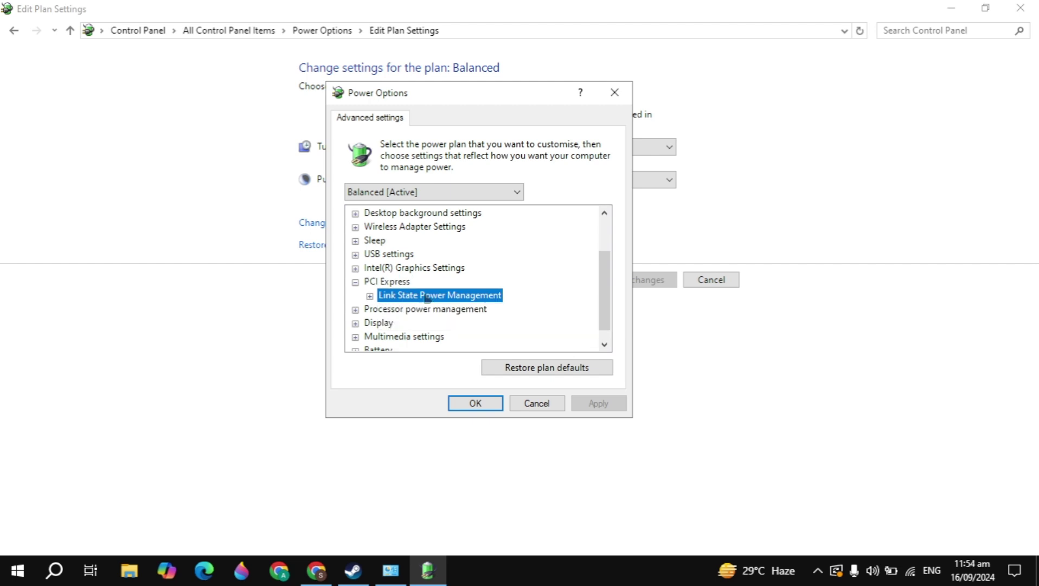
{"action": "double_click", "coordinate": [427, 297]}
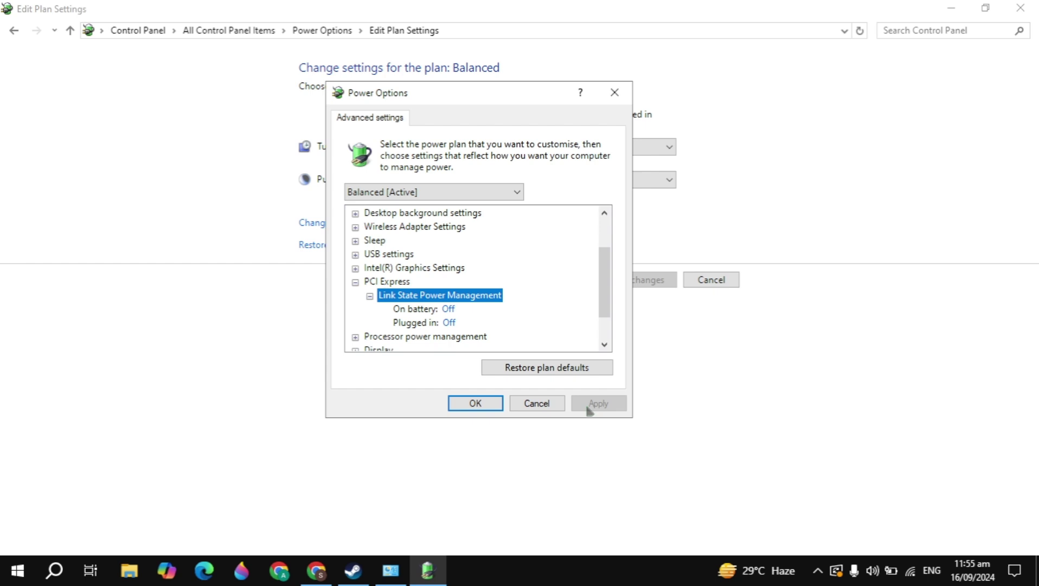
{"action": "left_click", "coordinate": [471, 411]}
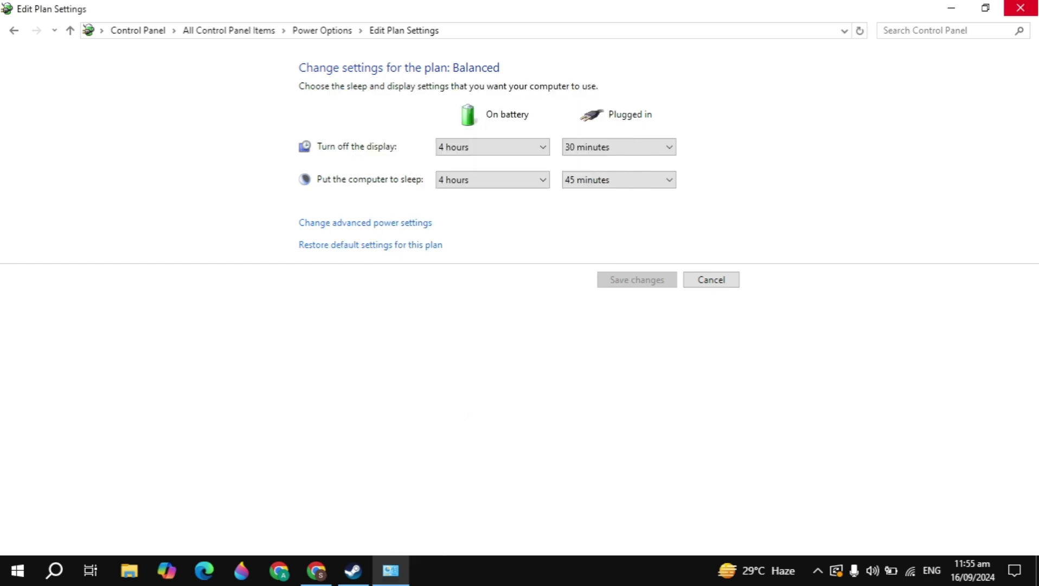
Step: Close the plan settings window and launch System Configuration by searching 'system'
{"action": "left_click", "coordinate": [1020, 8]}
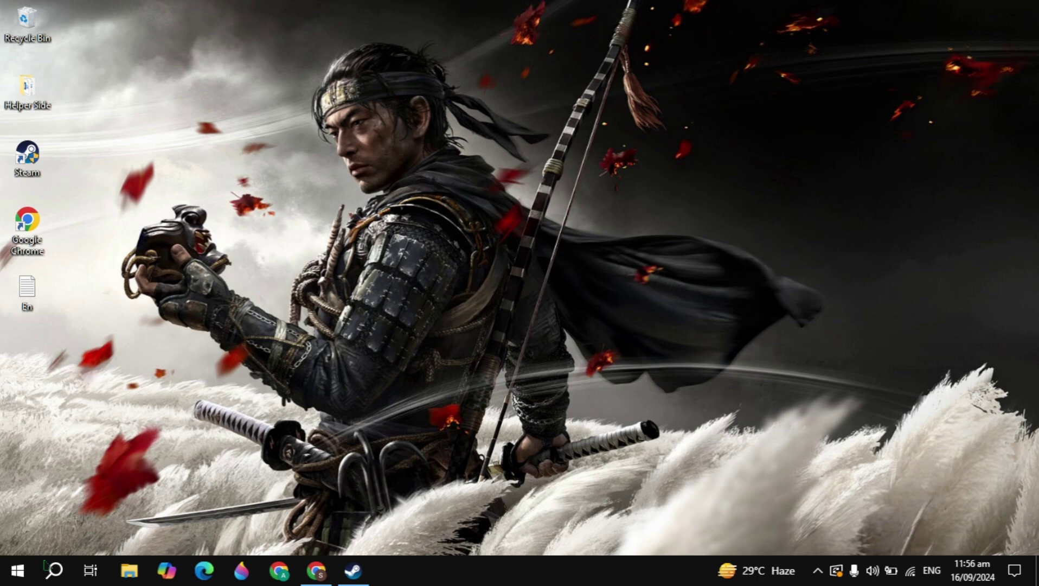
{"action": "left_click", "coordinate": [55, 570]}
{"action": "type", "text": "system"}
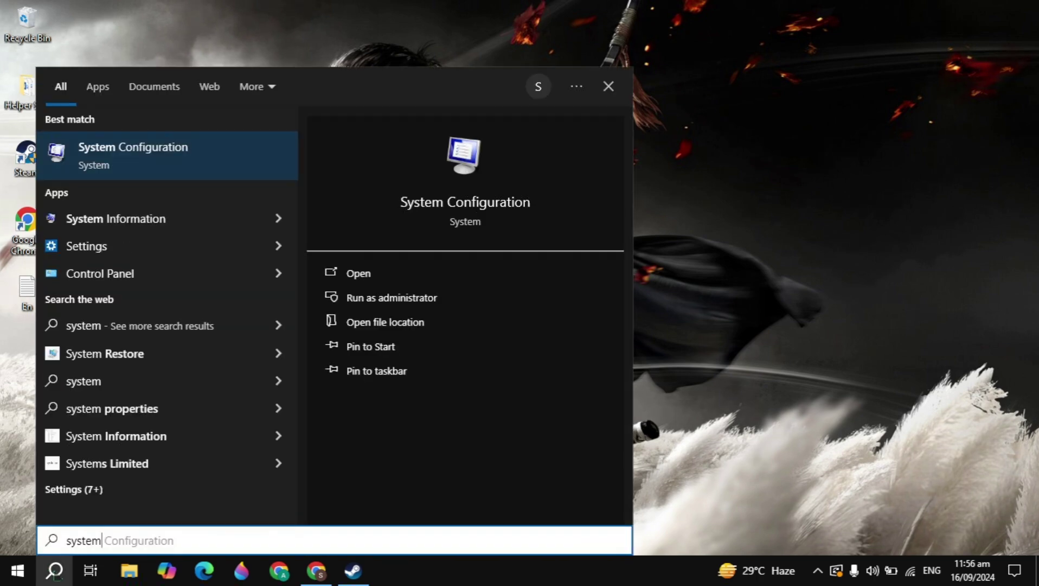
{"action": "key", "text": "Return"}
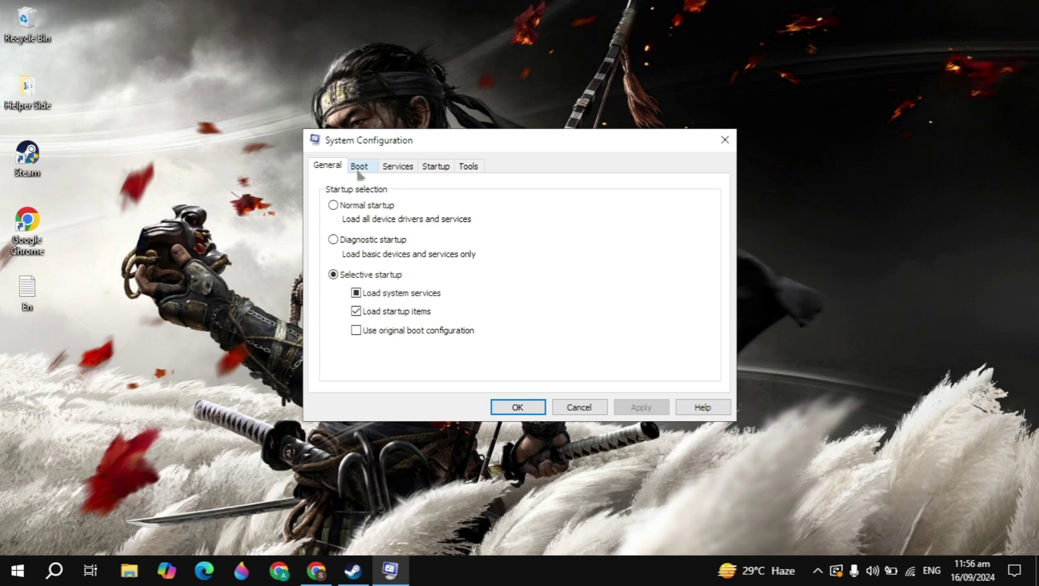
Step: Set the boot's number of processors to 4 in advanced boot options and apply
{"action": "left_click", "coordinate": [358, 168]}
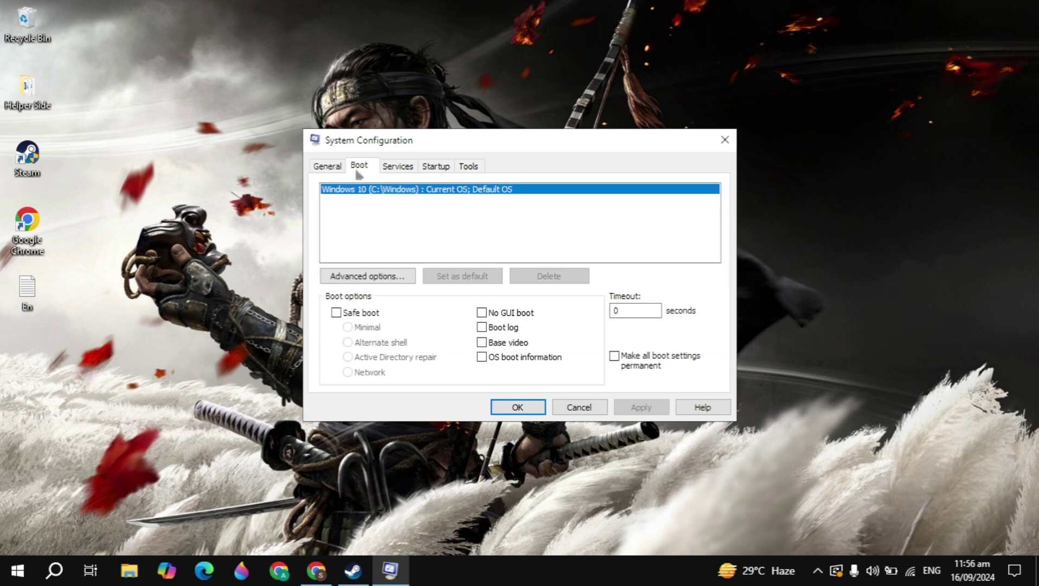
{"action": "left_click", "coordinate": [367, 278]}
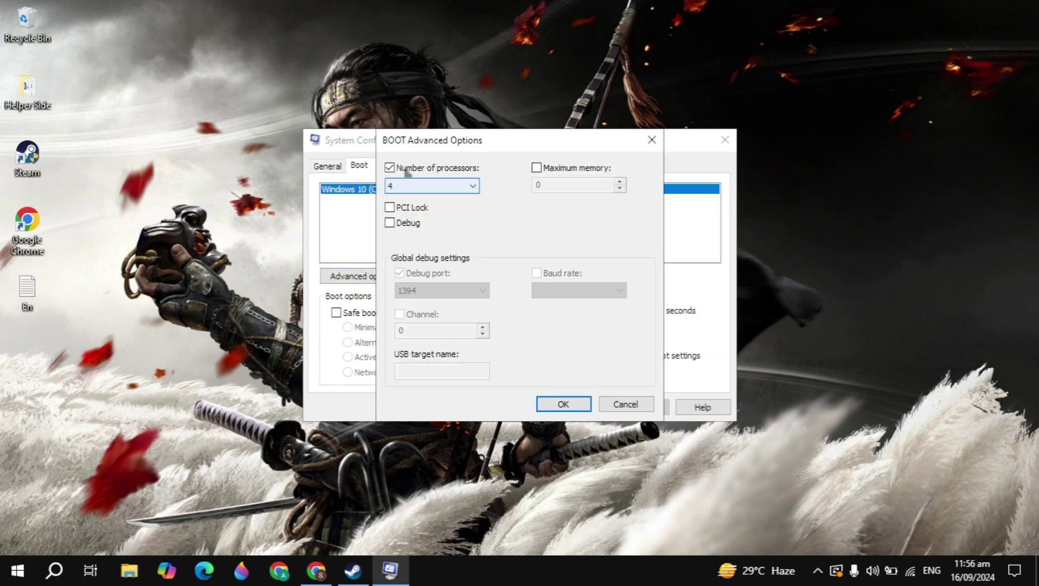
{"action": "left_click", "coordinate": [446, 187]}
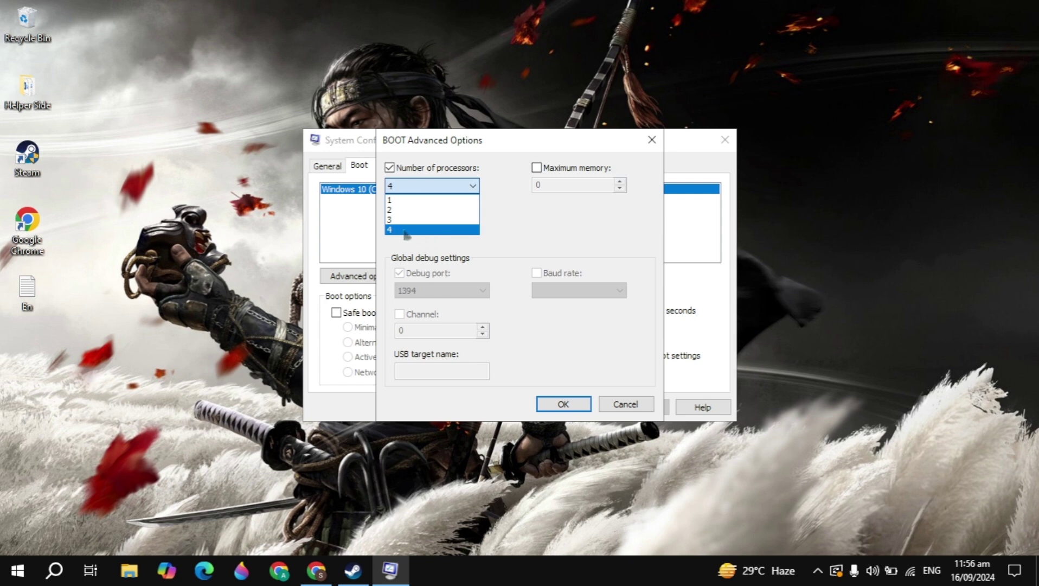
{"action": "left_click", "coordinate": [398, 231]}
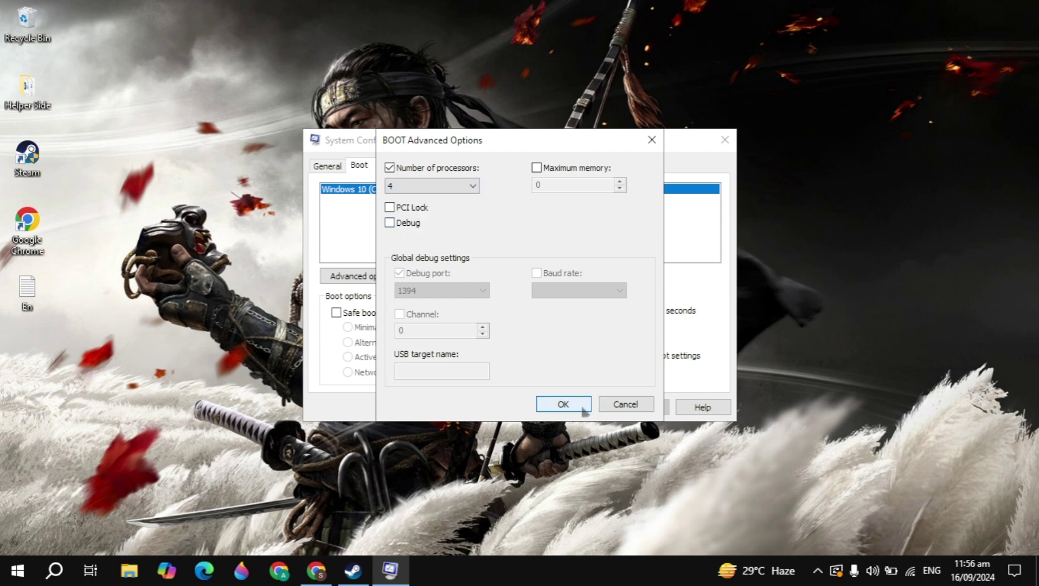
{"action": "left_click", "coordinate": [577, 406]}
{"action": "left_click", "coordinate": [646, 410]}
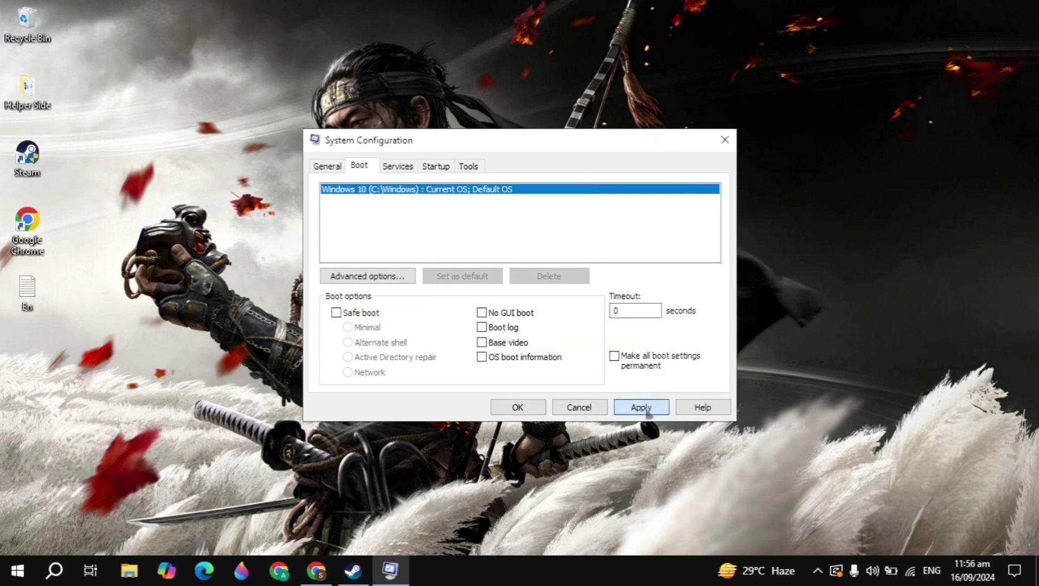
{"action": "left_click", "coordinate": [538, 406]}
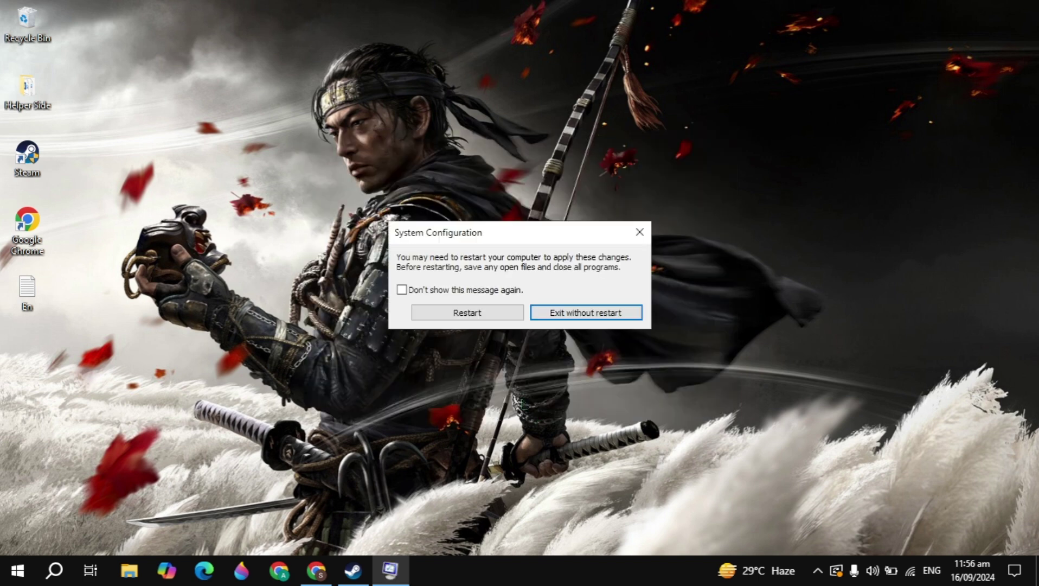
Step: Exit the restart prompt without restarting and restore the Steam store window
{"action": "left_click", "coordinate": [551, 320]}
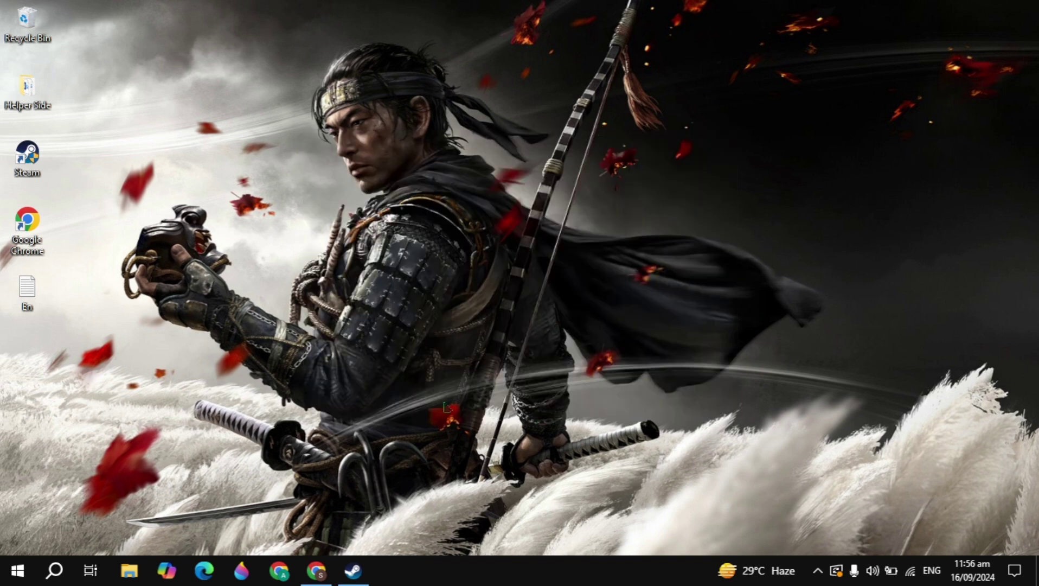
{"action": "left_click", "coordinate": [350, 573]}
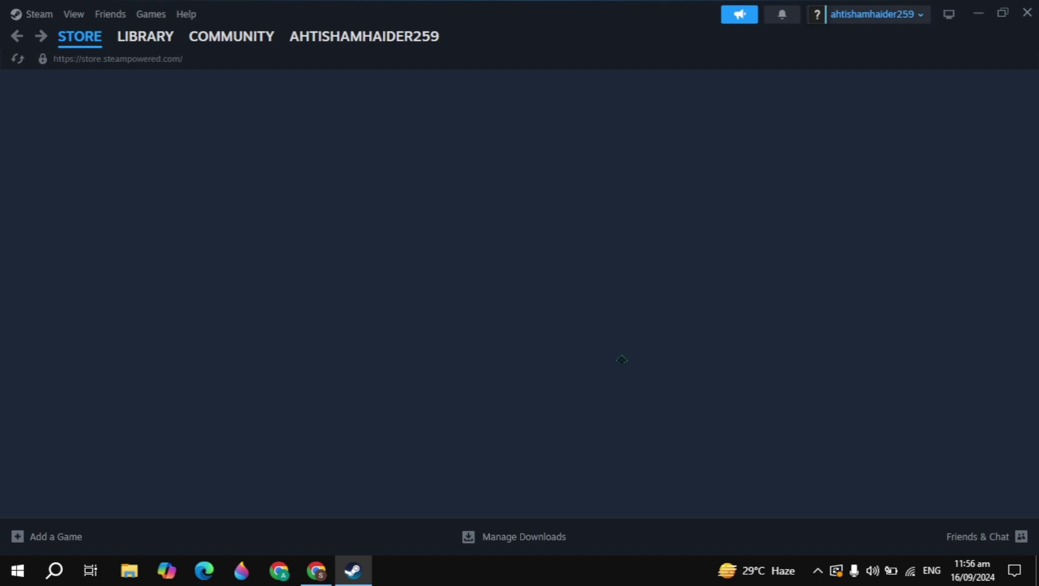